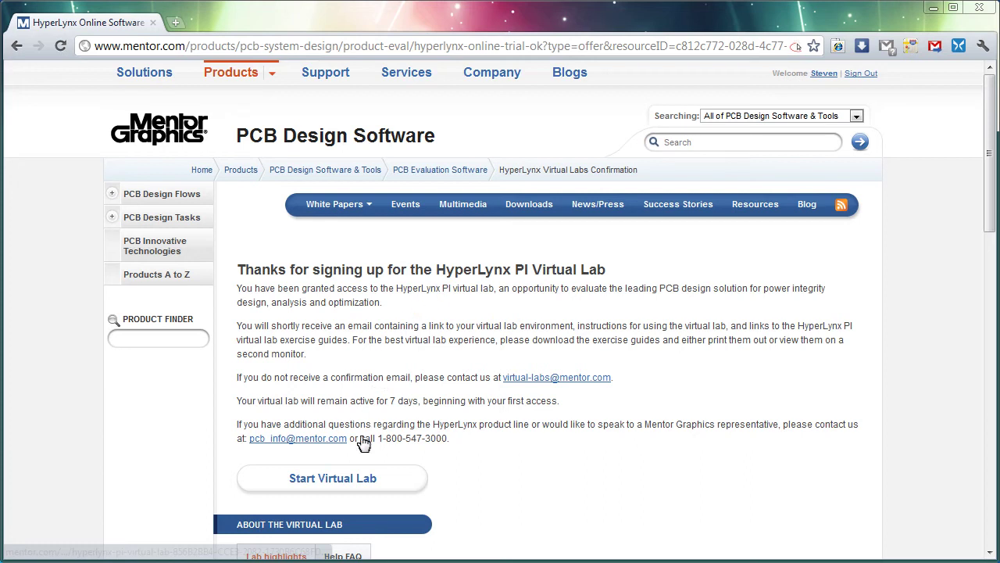
Start the HyperLynx PI virtual lab and build its virtual computer until the connection step appears.
{"action": "left_click", "coordinate": [361, 486]}
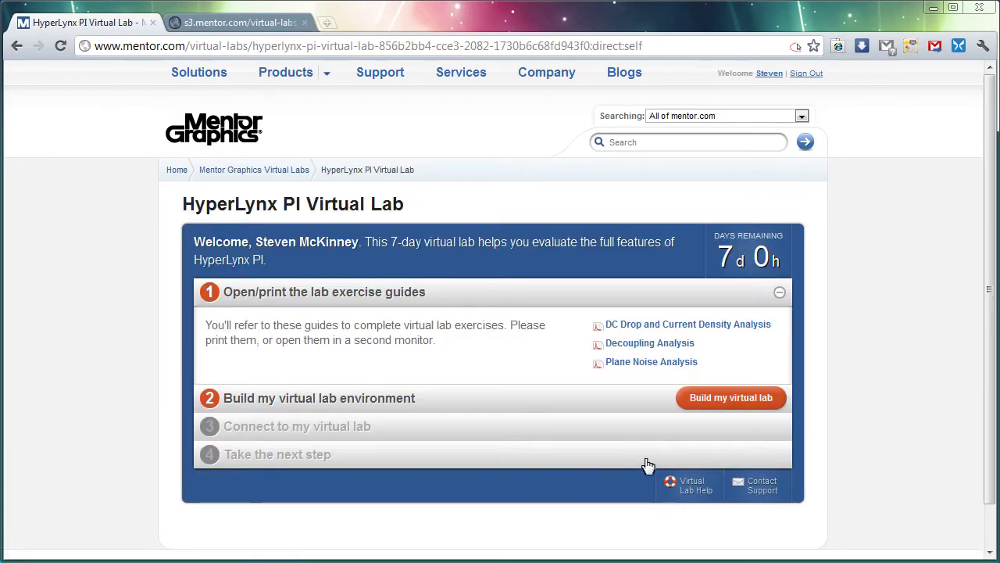
{"action": "left_click", "coordinate": [726, 402]}
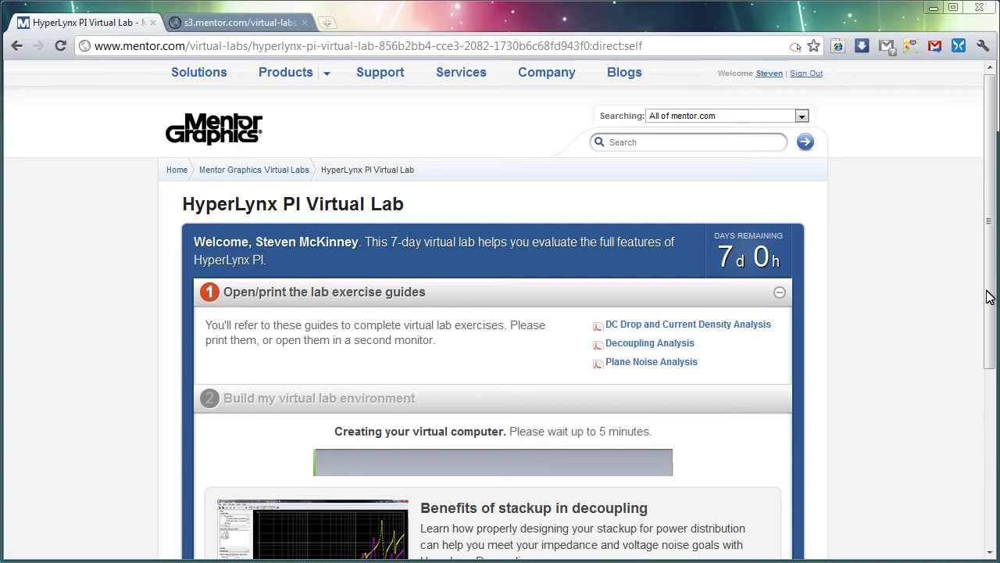
{"action": "scroll", "coordinate": [990, 270], "scroll_direction": "down", "scroll_amount": 2}
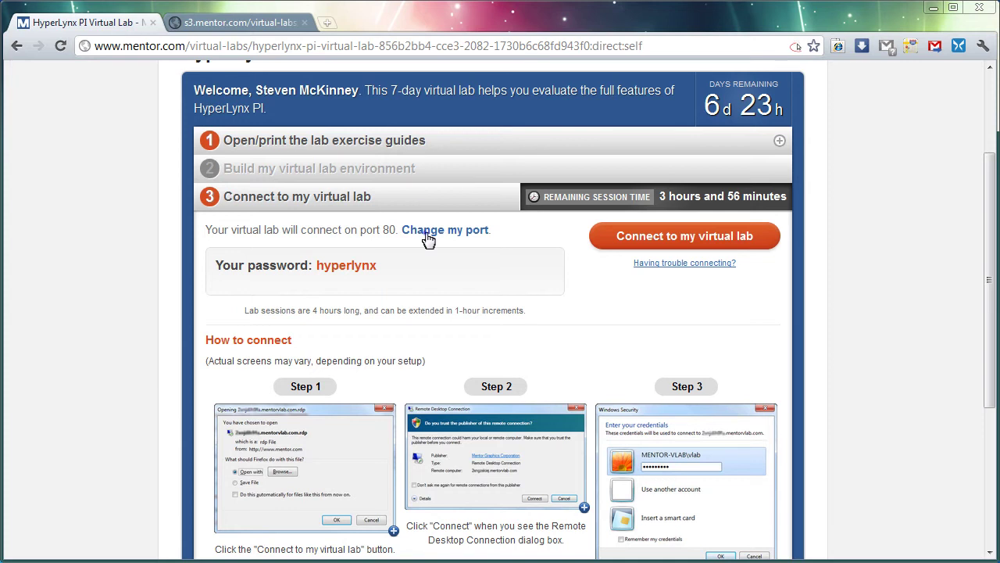
Switch the virtual lab connection to Port 80.
{"action": "left_click", "coordinate": [428, 240]}
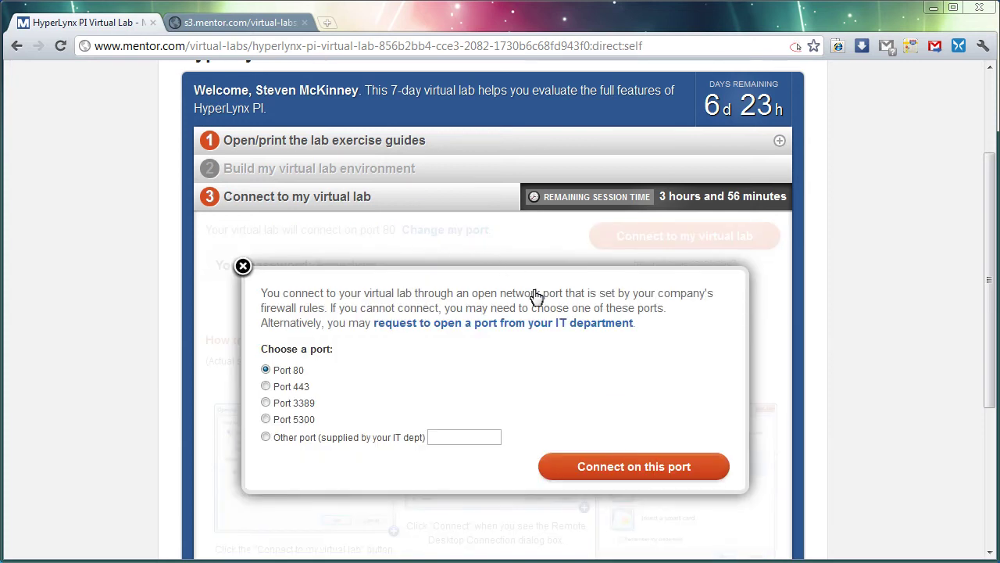
{"action": "left_click", "coordinate": [572, 469]}
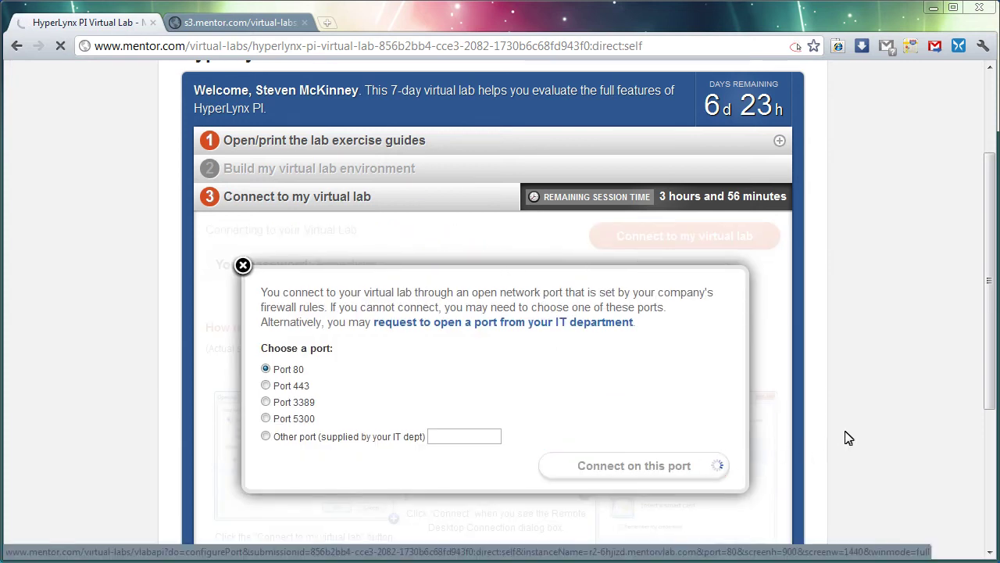
{"action": "left_click_drag", "start_coordinate": [992, 293], "coordinate": [993, 335]}
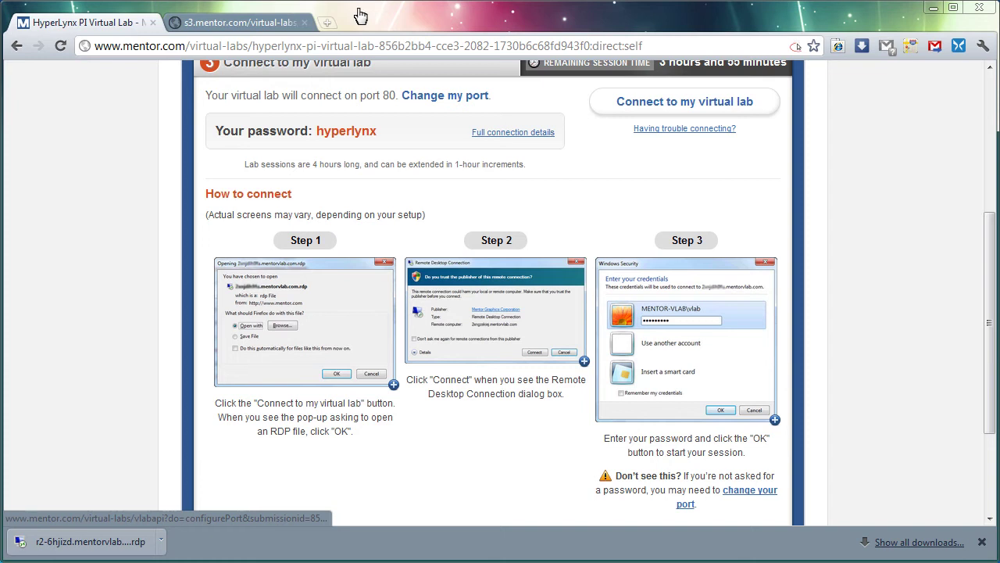
Connect to the virtual lab through the downloaded .rdp file, trusting the publisher.
{"action": "left_click", "coordinate": [726, 115]}
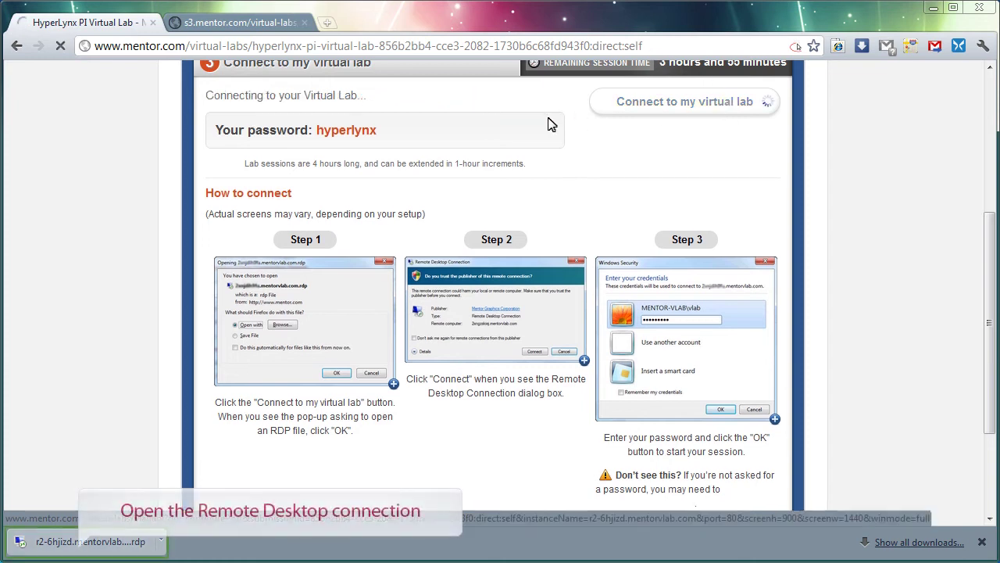
{"action": "left_click", "coordinate": [80, 540]}
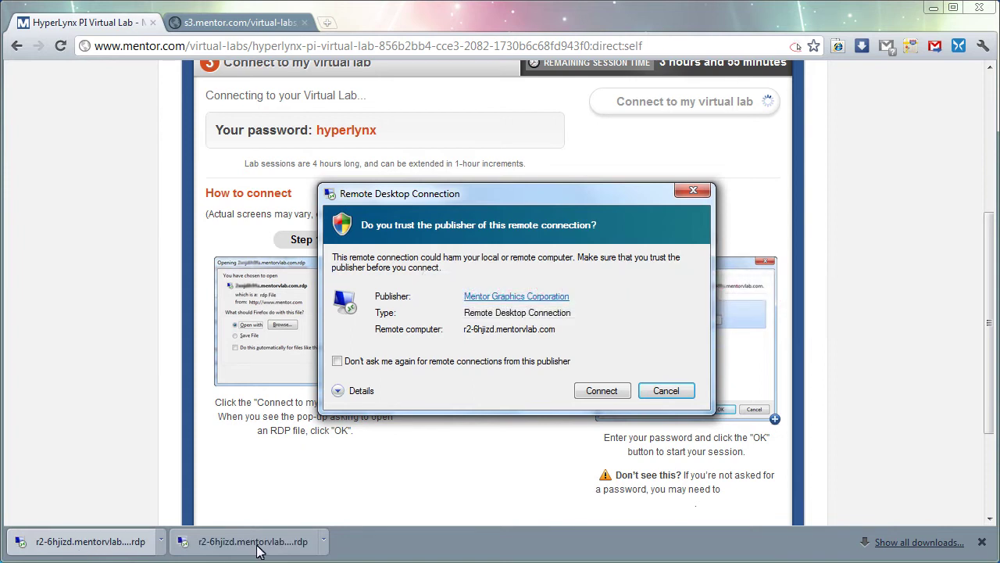
{"action": "left_click", "coordinate": [605, 394]}
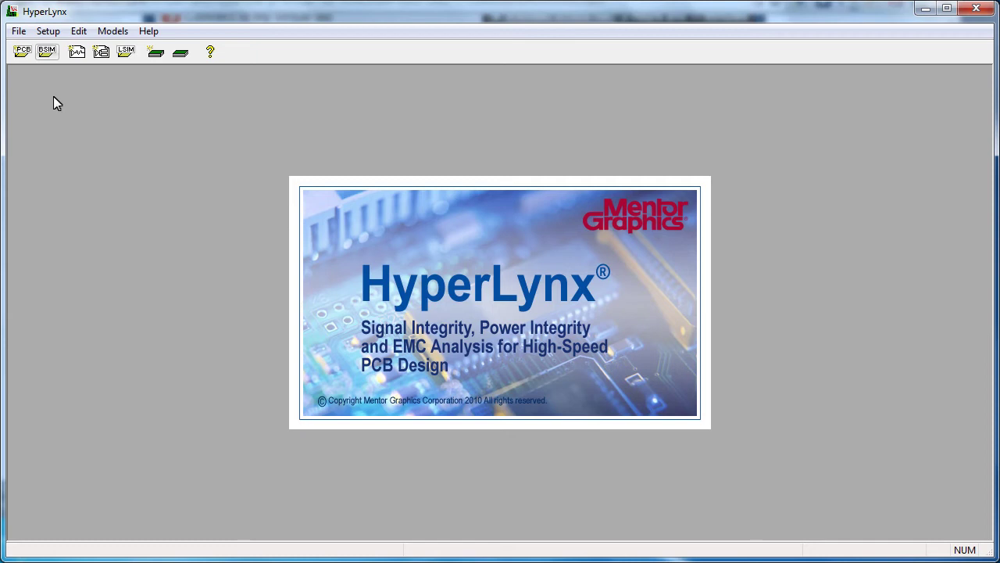
Load DCDrop.hyp in BoardSim and simulate DC drop on the 1.5V net.
{"action": "left_click", "coordinate": [48, 53]}
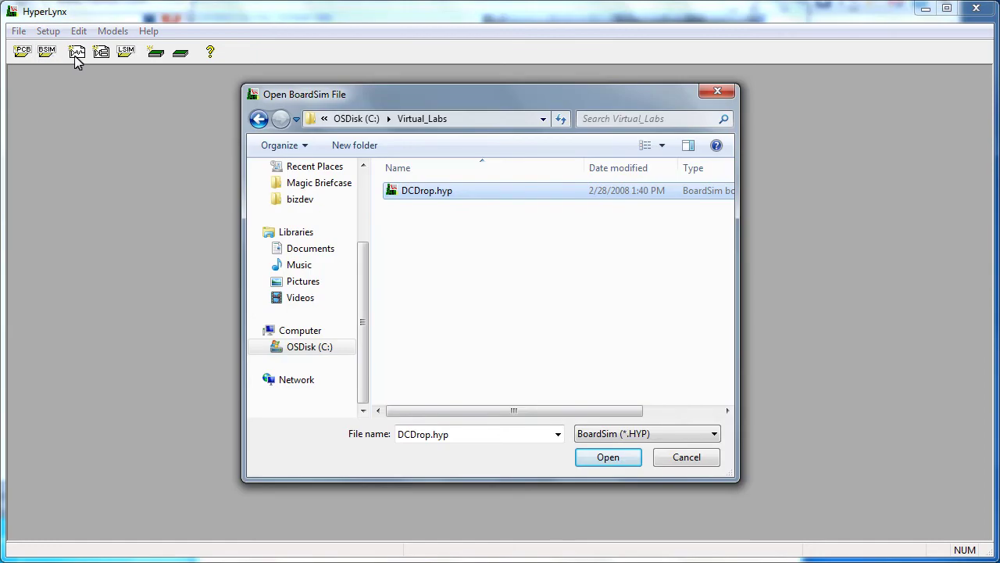
{"action": "double_click", "coordinate": [445, 202]}
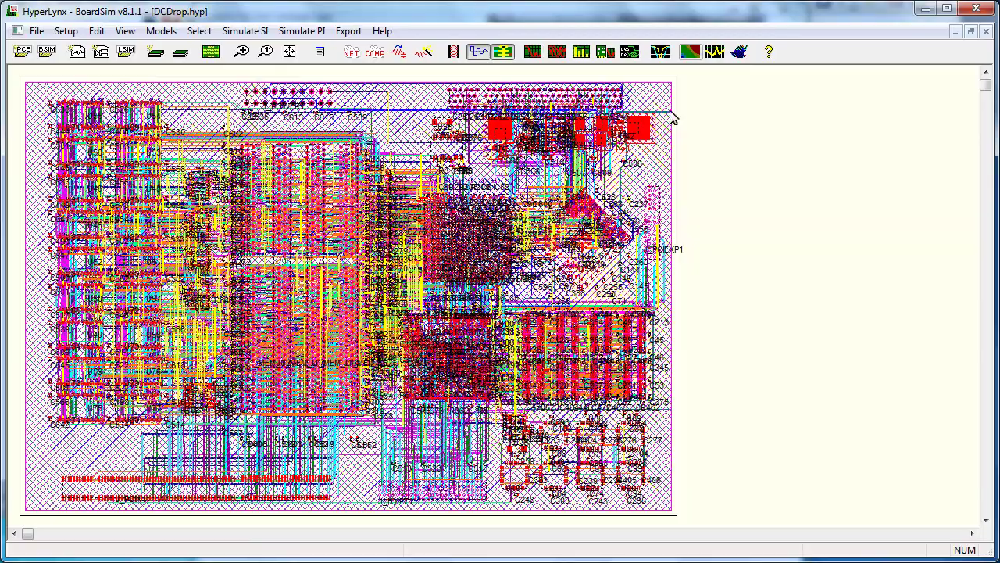
{"action": "left_click", "coordinate": [687, 53]}
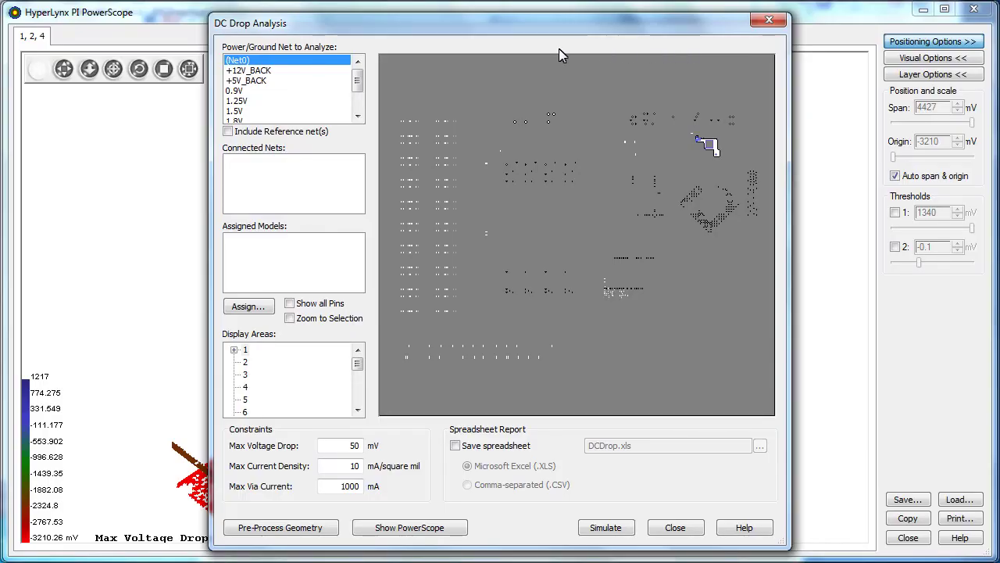
{"action": "left_click", "coordinate": [243, 115]}
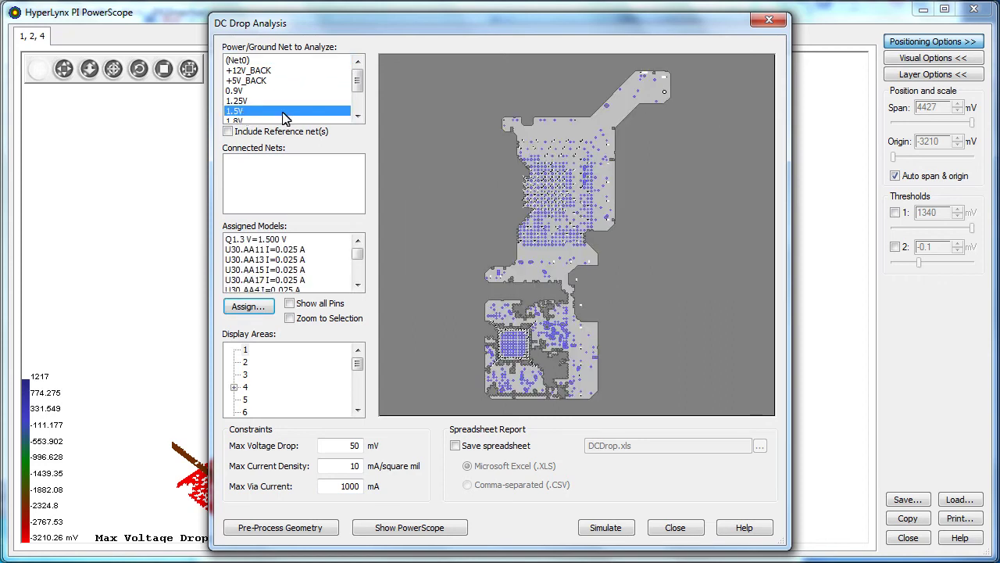
{"action": "left_click", "coordinate": [606, 527]}
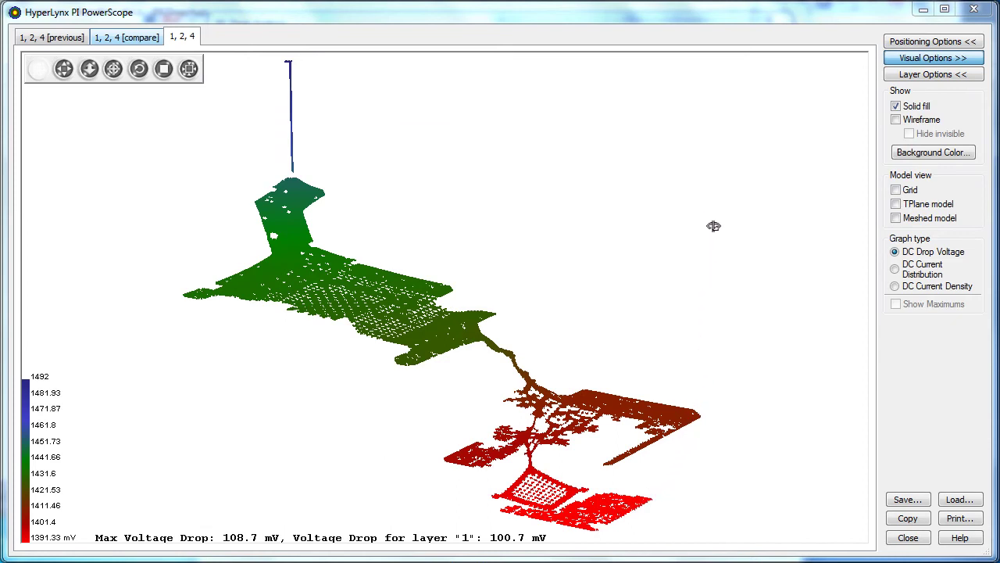
View the result from the top and switch the graph to DC Current Density with a wider span.
{"action": "left_click_drag", "start_coordinate": [714, 219], "coordinate": [53, 9]}
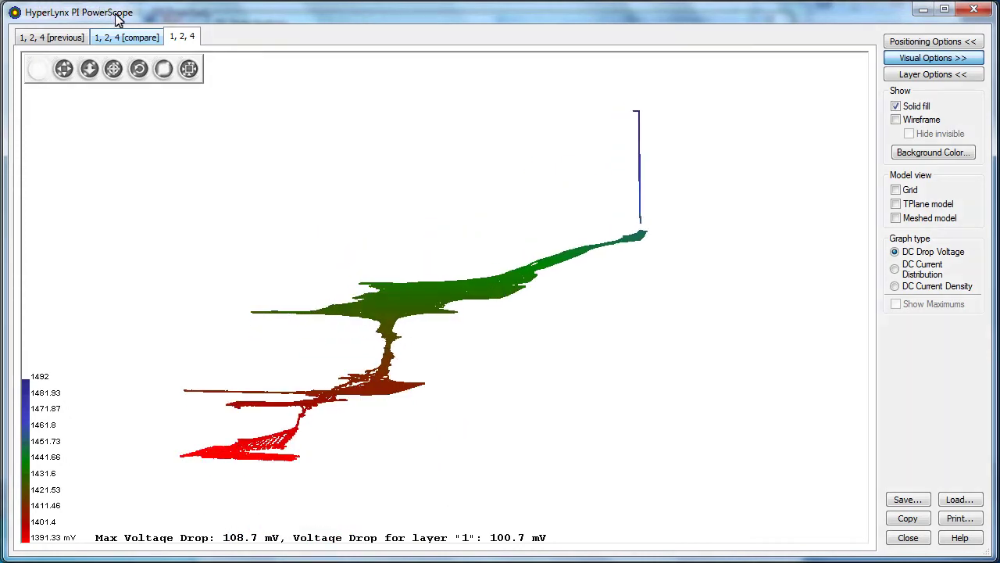
{"action": "left_click", "coordinate": [165, 71]}
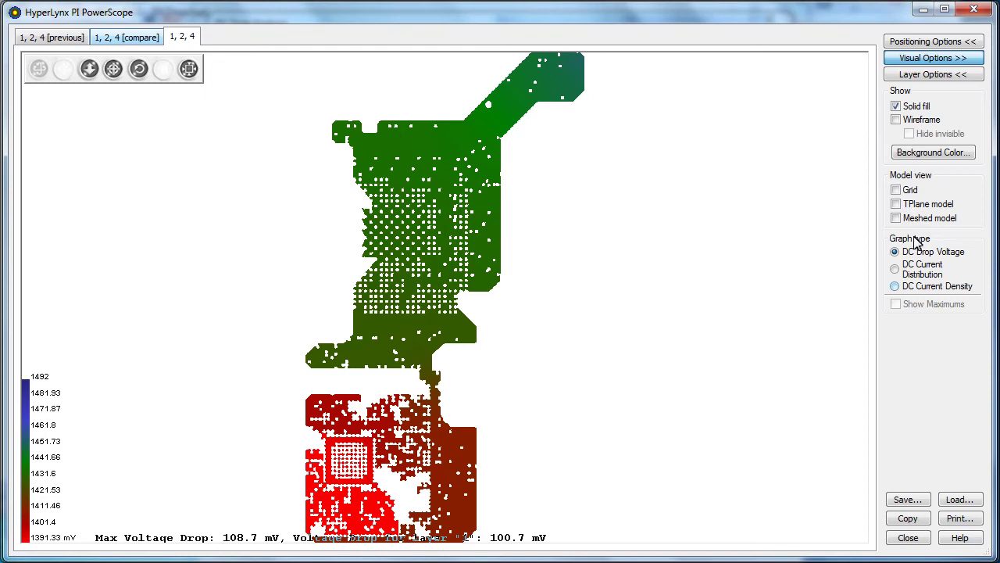
{"action": "left_click", "coordinate": [928, 286]}
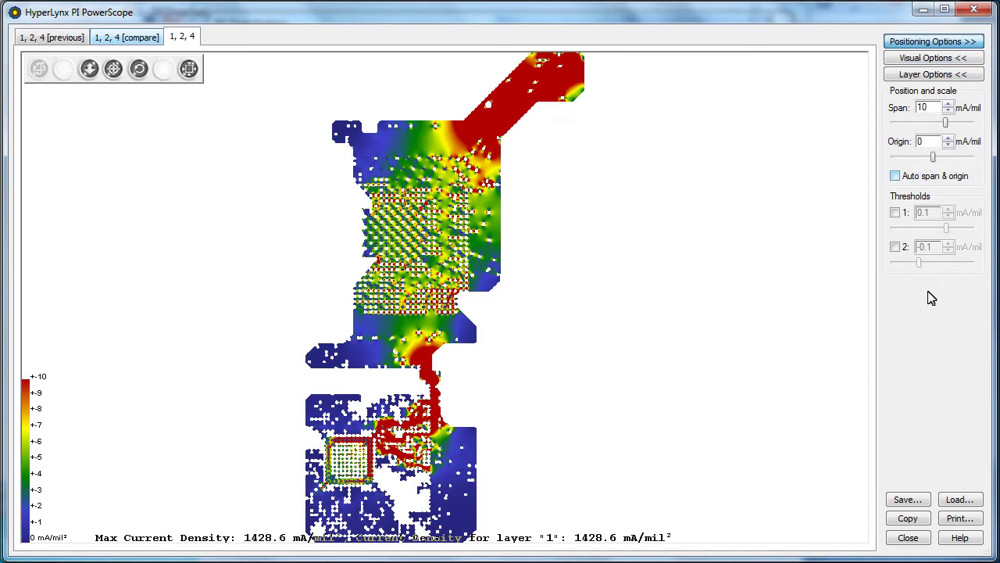
{"action": "mouse_move", "coordinate": [946, 123]}
{"action": "left_mouse_down"}
{"action": "mouse_move", "coordinate": [957, 125]}
{"action": "mouse_move", "coordinate": [946, 123]}
{"action": "left_mouse_up"}
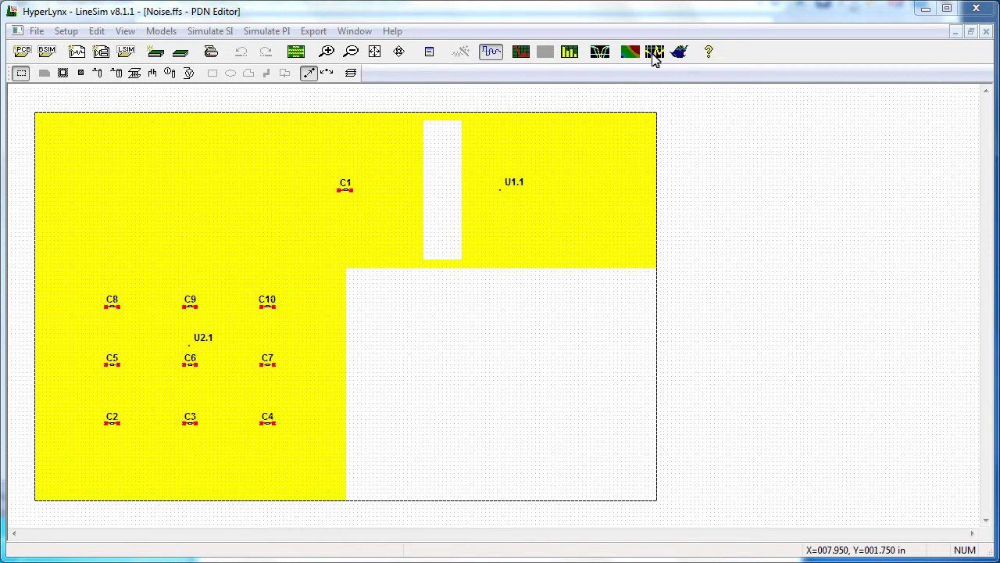
Set up a new distributed decoupling analysis, keeping the 90 mOhms target impedance.
{"action": "left_click", "coordinate": [654, 53]}
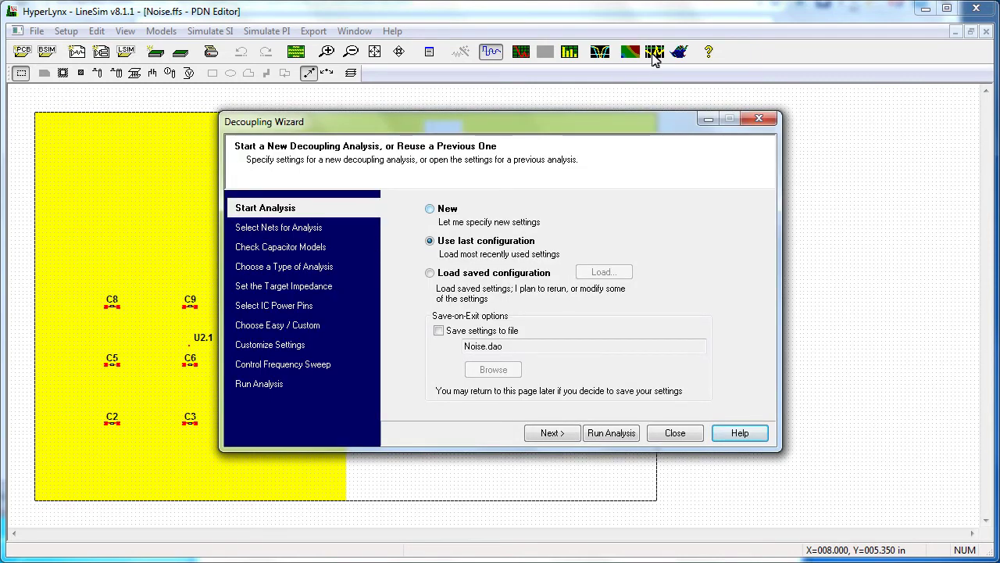
{"action": "left_click", "coordinate": [441, 218]}
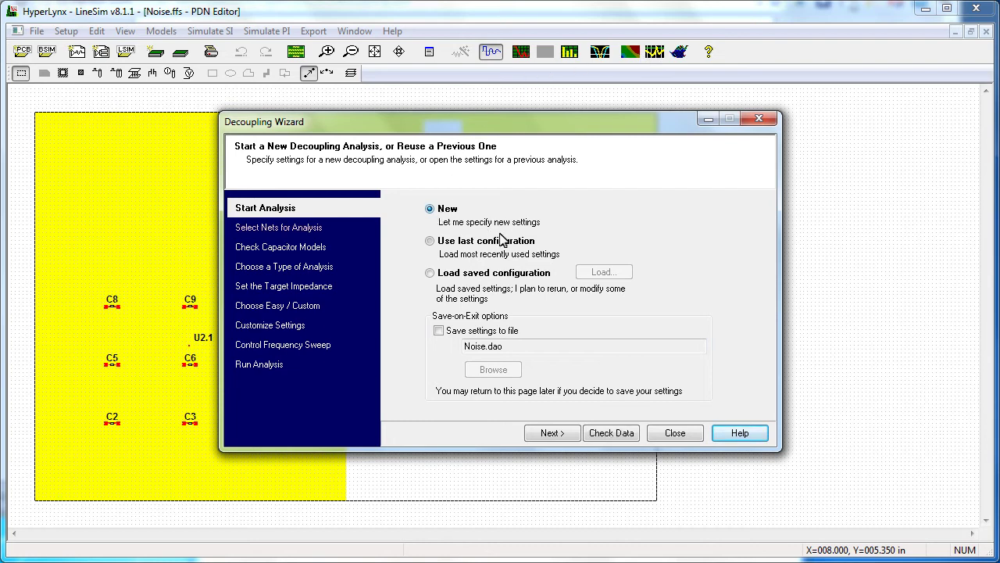
{"action": "left_click", "coordinate": [555, 432]}
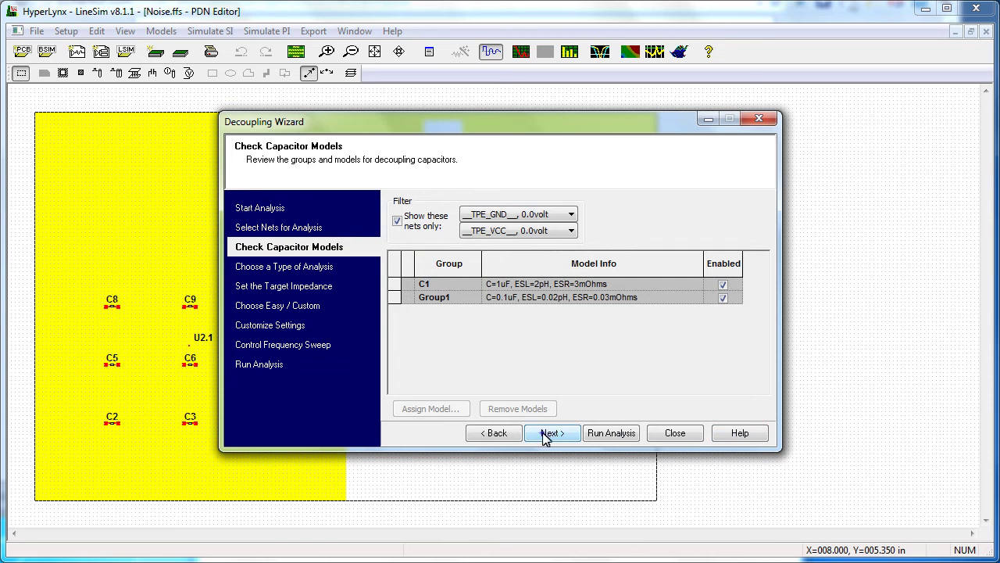
{"action": "left_click", "coordinate": [544, 438]}
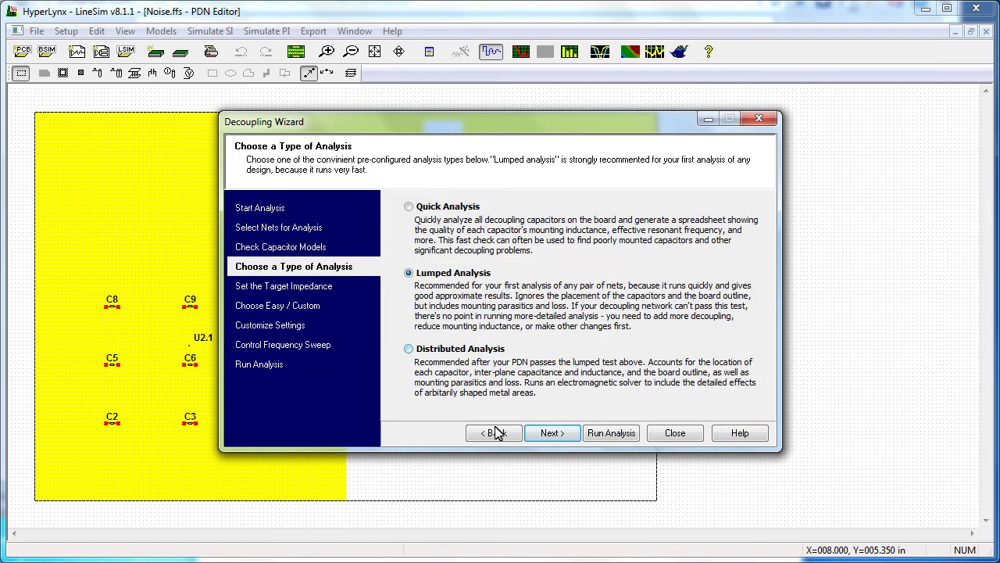
{"action": "left_click", "coordinate": [444, 355]}
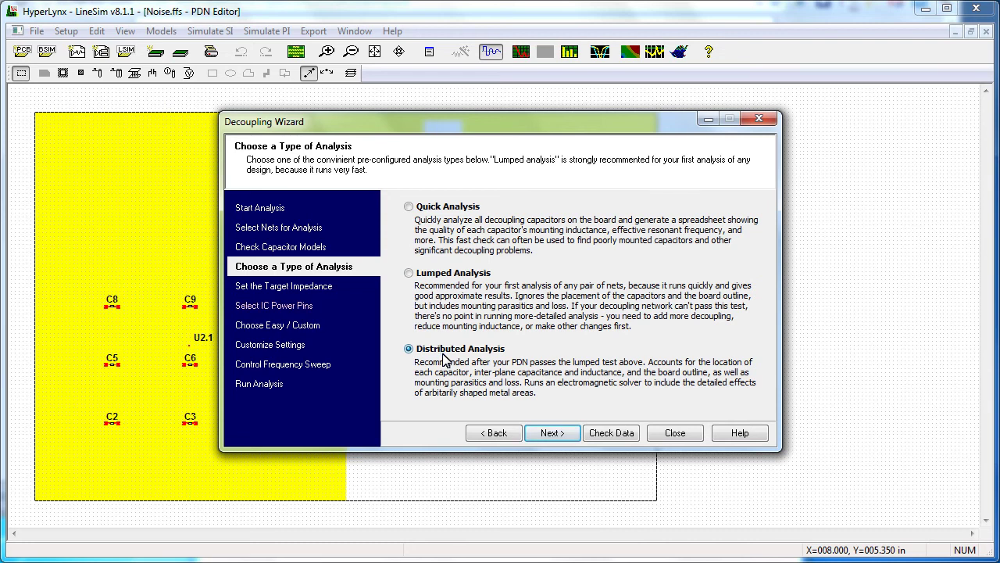
{"action": "left_click", "coordinate": [548, 434]}
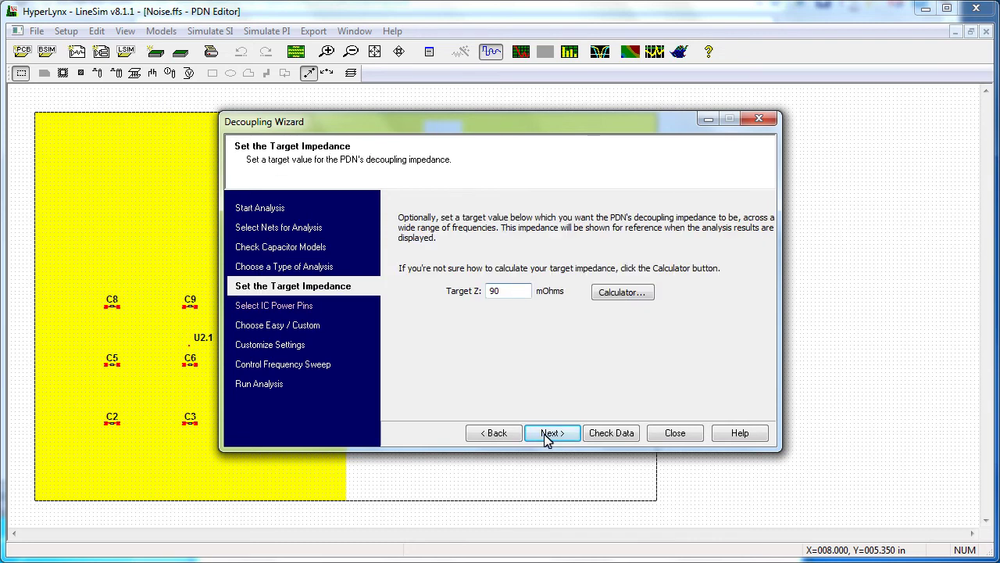
{"action": "left_click", "coordinate": [548, 434]}
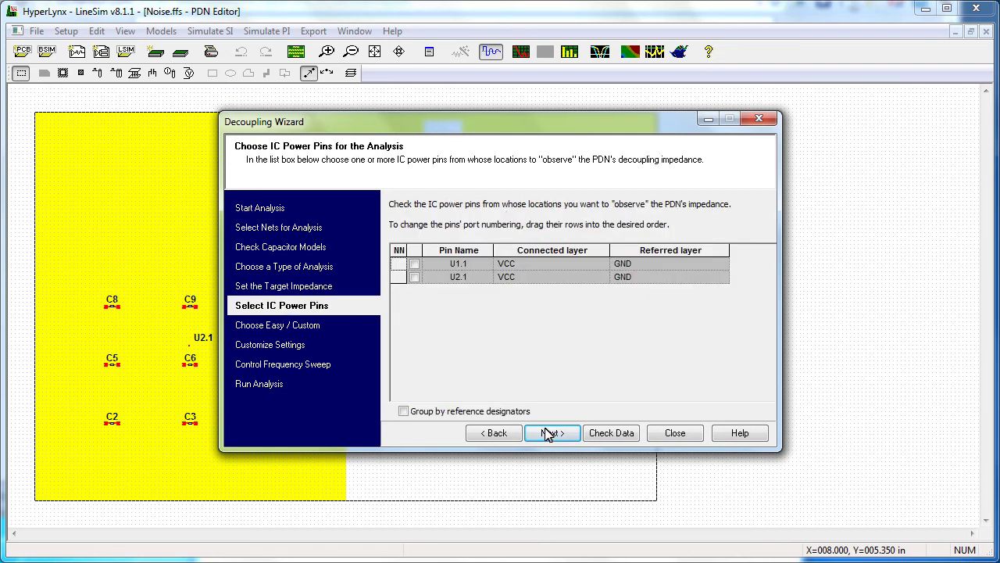
Observe impedance at U1.1 and U2.1 and run the analysis with easy settings.
{"action": "left_click", "coordinate": [415, 264]}
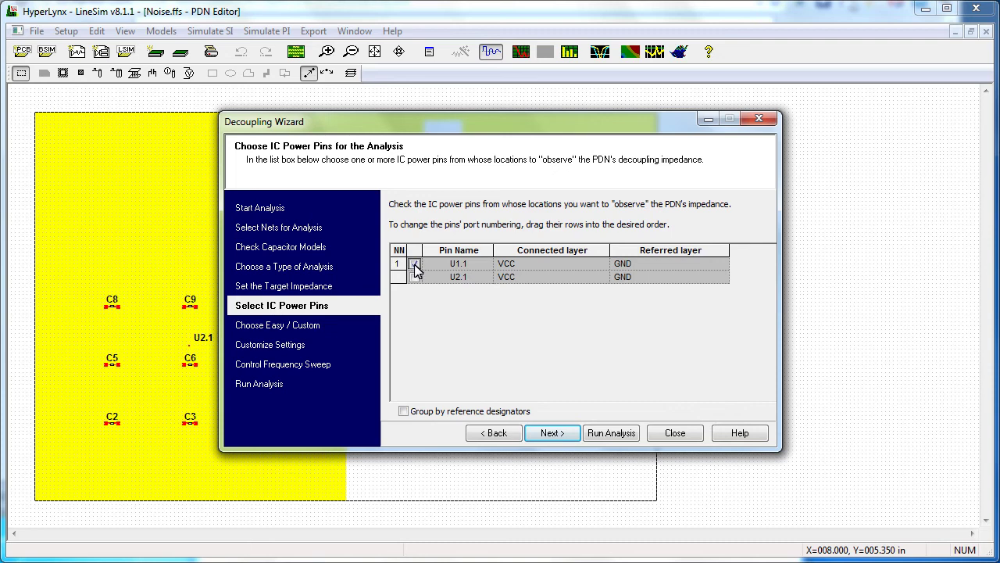
{"action": "left_click", "coordinate": [415, 278]}
{"action": "left_click", "coordinate": [546, 436]}
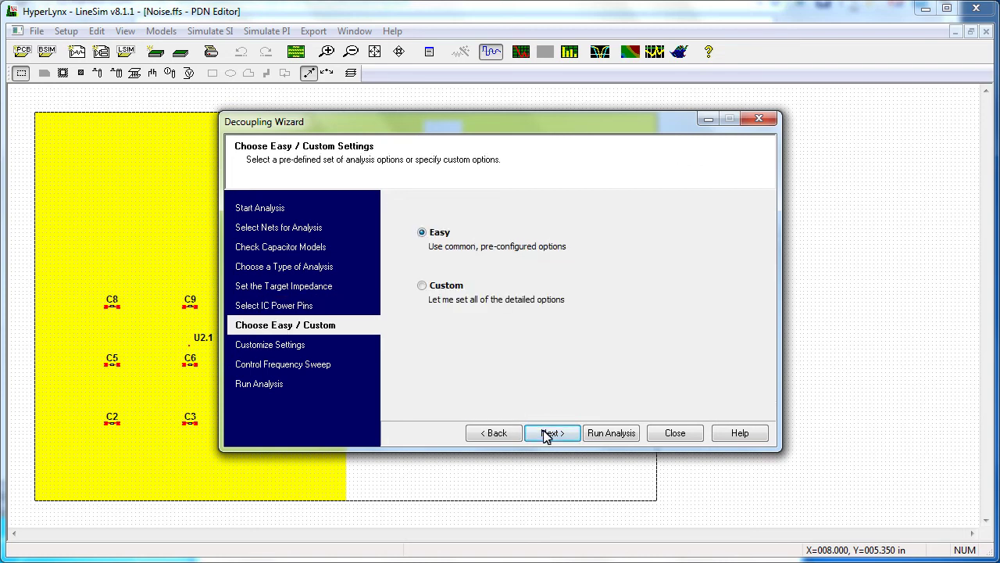
{"action": "left_click", "coordinate": [546, 434]}
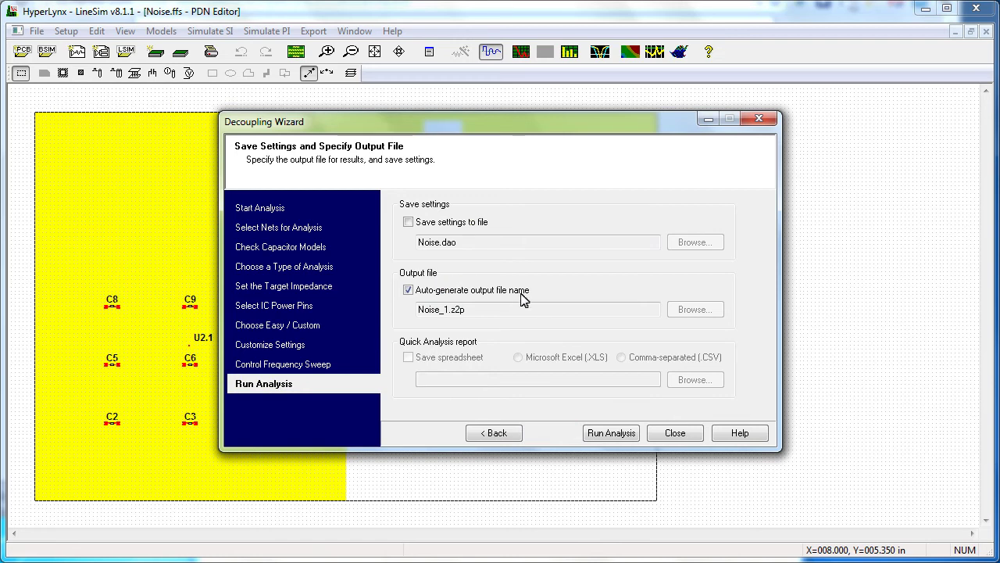
{"action": "left_click", "coordinate": [609, 433]}
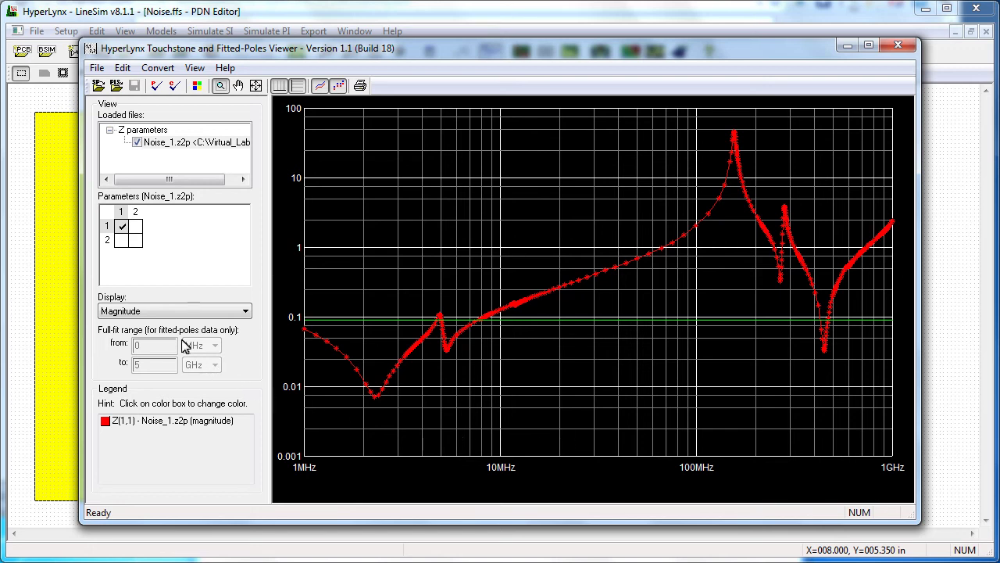
Plot Z(2,2) alongside Z(1,1), close the viewer, and open the Stackup Editor.
{"action": "left_click", "coordinate": [138, 242]}
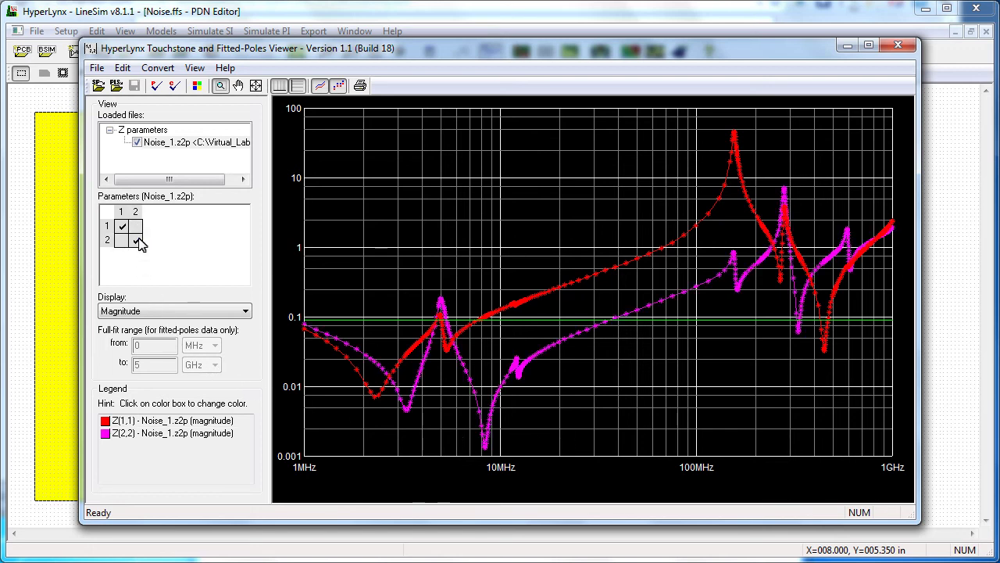
{"action": "left_click", "coordinate": [328, 14]}
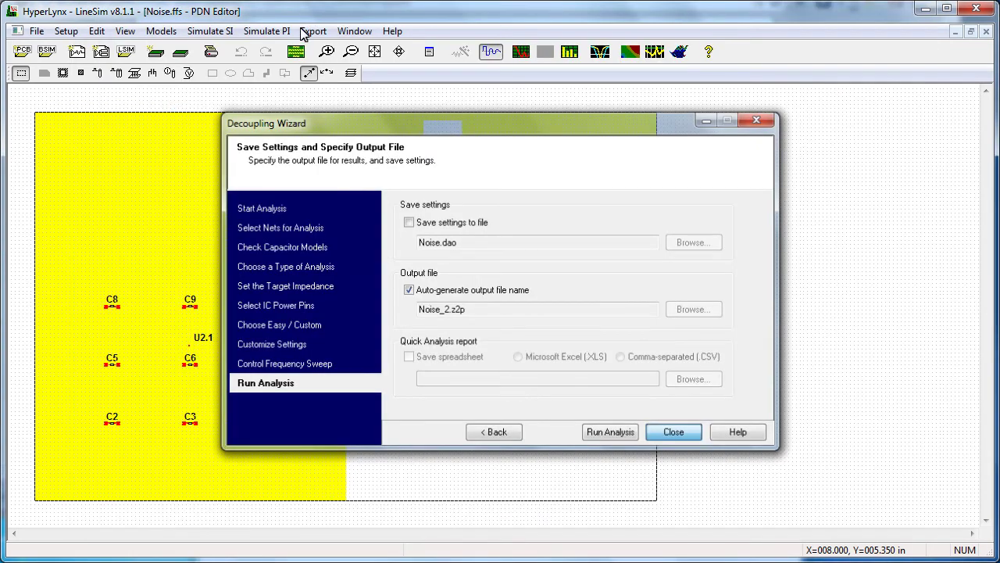
{"action": "left_click", "coordinate": [297, 52]}
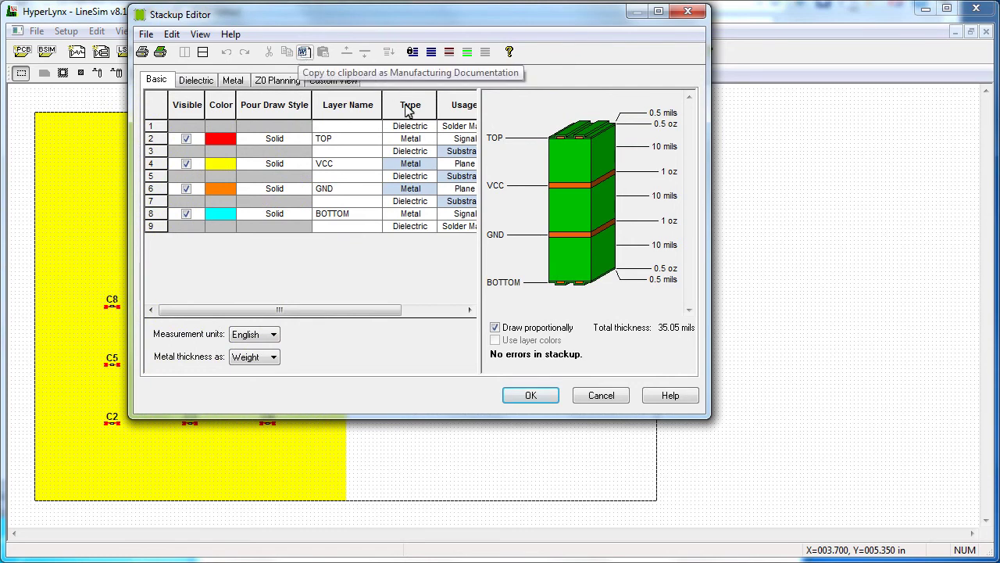
Set the VCC–GND dielectric thickness (row 5) to 3 mils and apply it.
{"action": "left_click", "coordinate": [452, 311]}
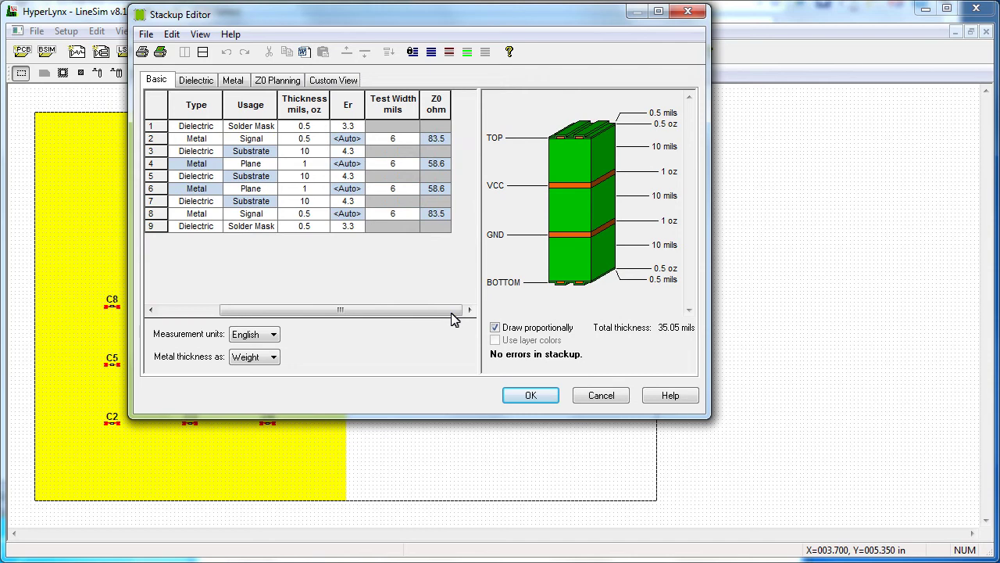
{"action": "left_click", "coordinate": [324, 175]}
{"action": "type", "text": "3"}
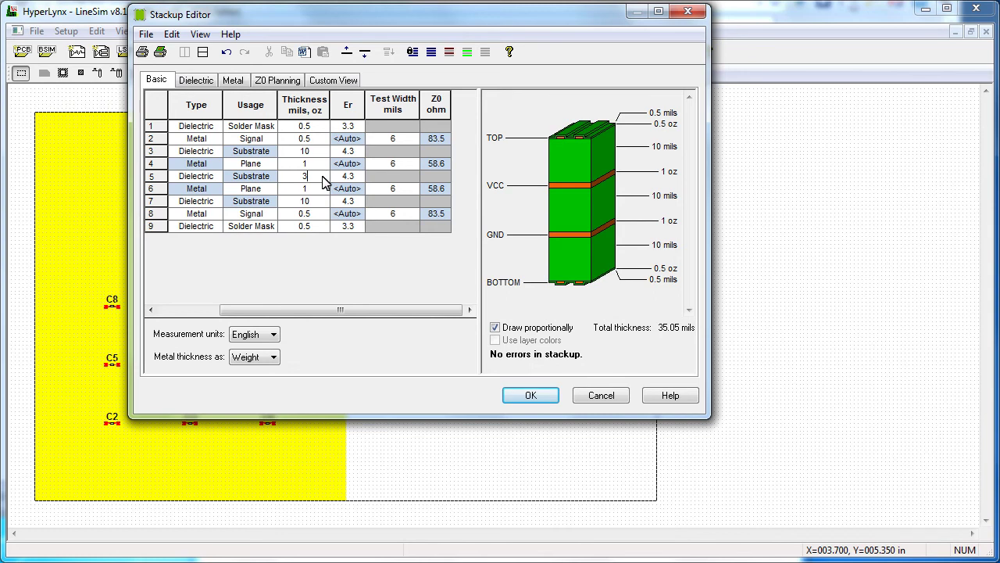
{"action": "left_click", "coordinate": [528, 395]}
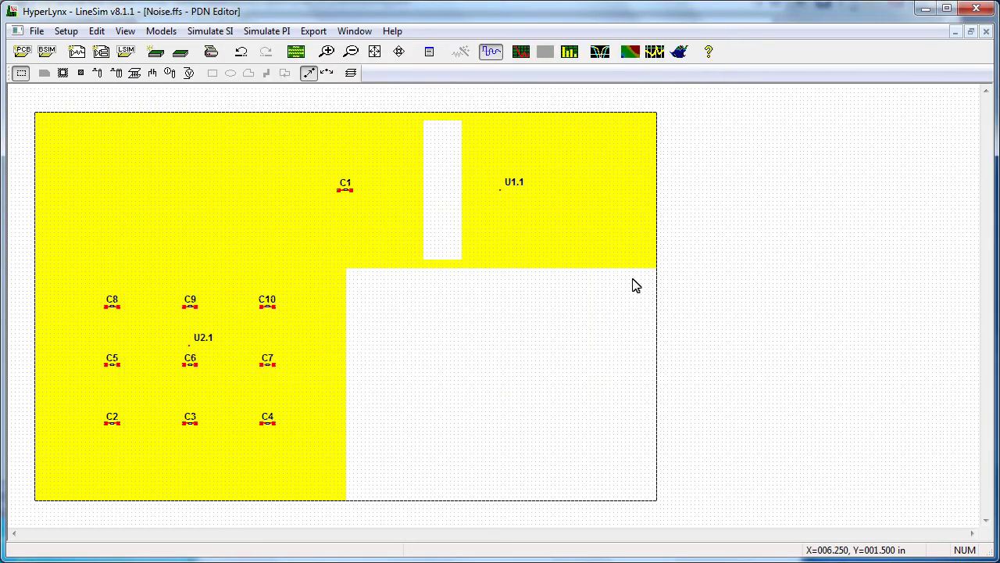
Rerun the decoupling analysis and compare Noise_2's Z(1,1) and Z(2,2) against Noise_1.
{"action": "left_click", "coordinate": [655, 52]}
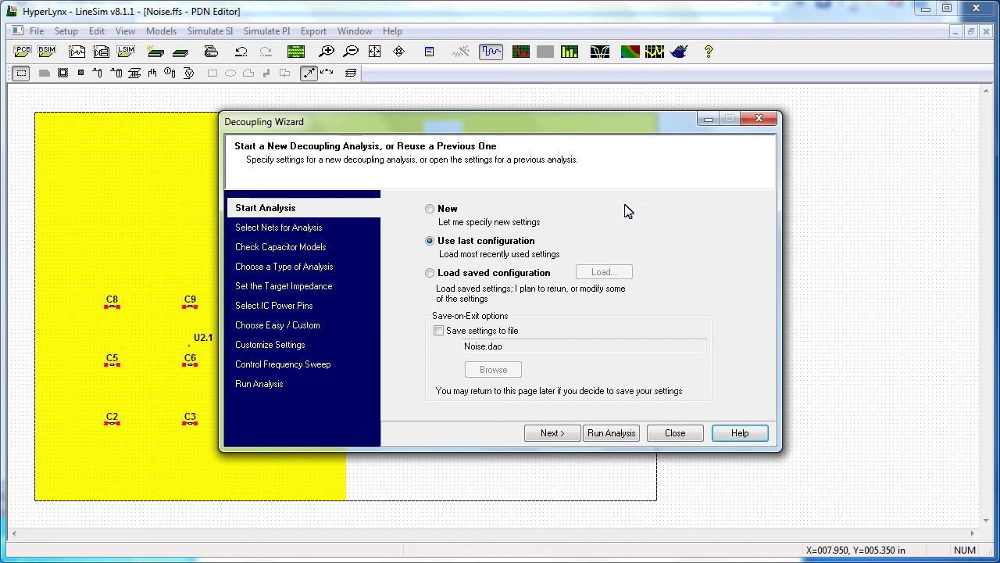
{"action": "left_click", "coordinate": [611, 433]}
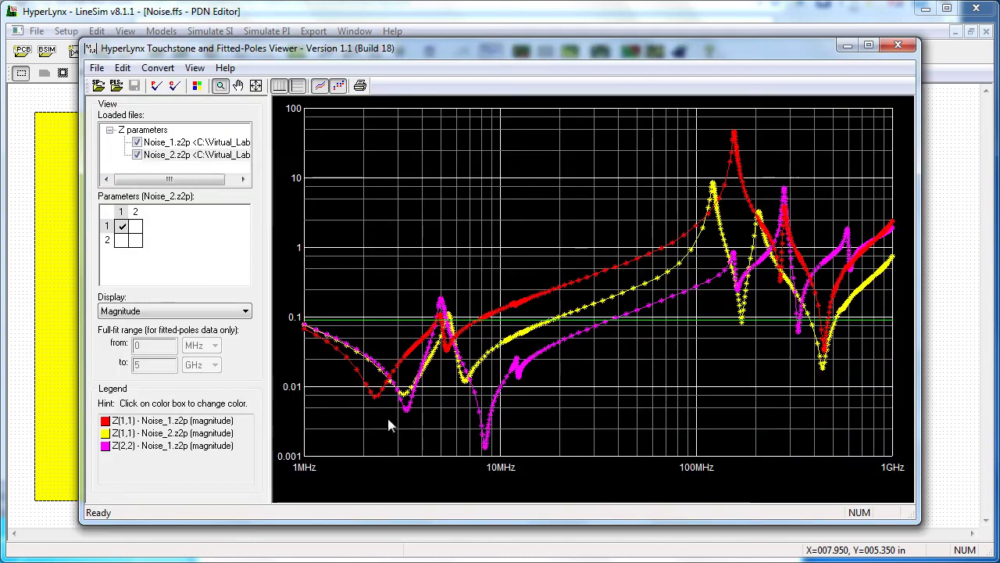
{"action": "left_click", "coordinate": [136, 240]}
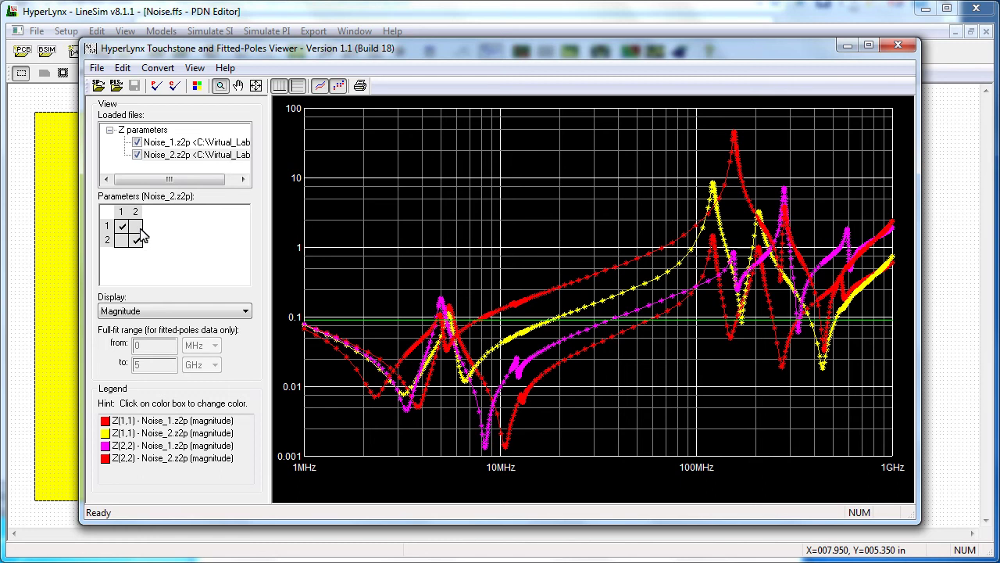
{"action": "left_click", "coordinate": [139, 143]}
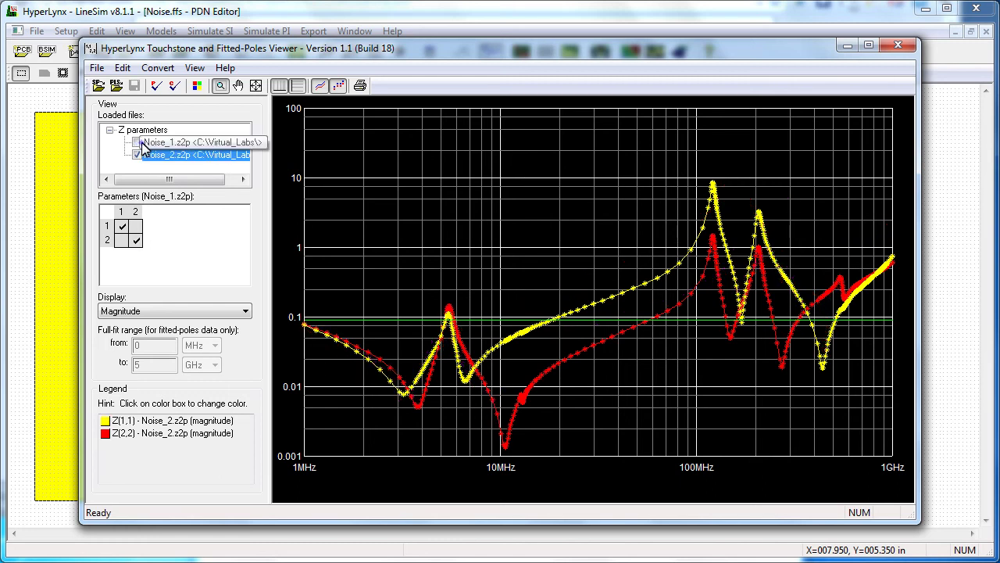
{"action": "left_click", "coordinate": [137, 143]}
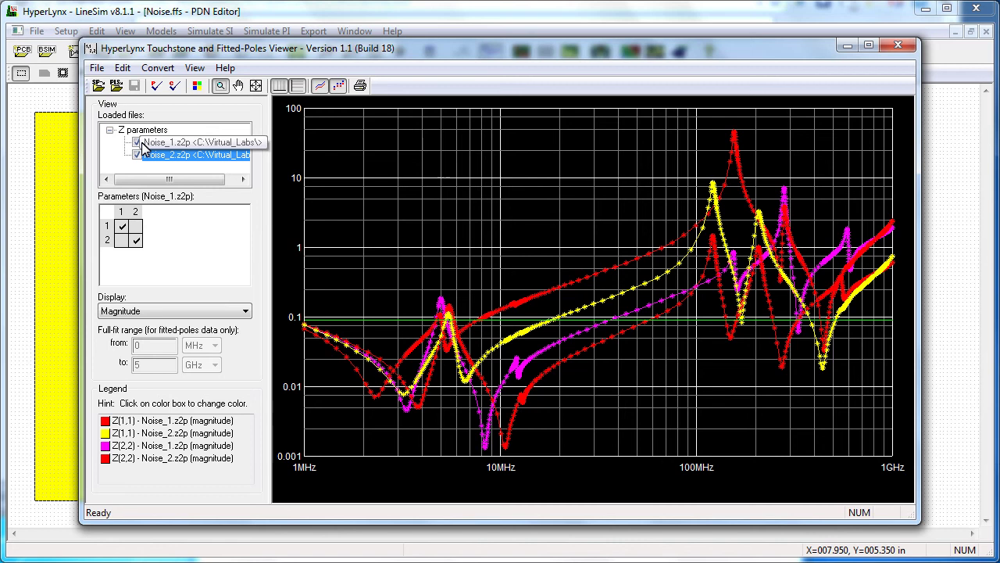
{"action": "left_click", "coordinate": [137, 143]}
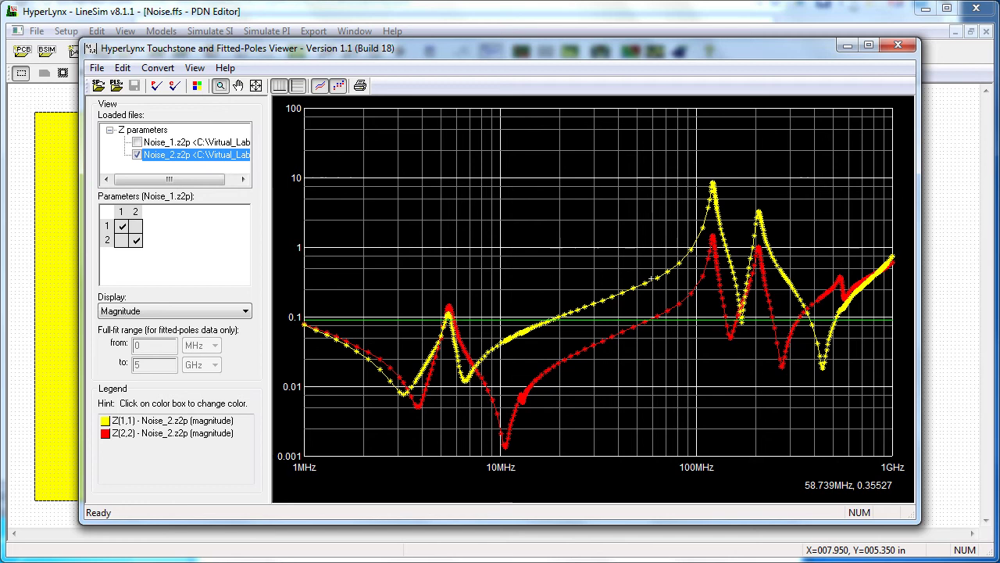
{"action": "key", "text": "alt+F4"}
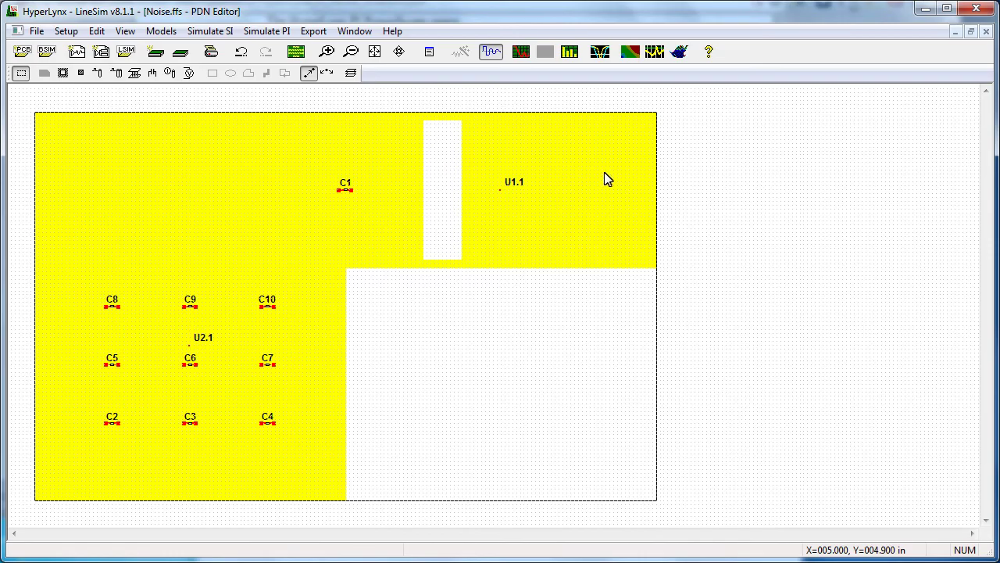
Run the PowerScope VCC-GND plane noise simulation and tilt the plane to an edge-on view.
{"action": "left_click", "coordinate": [677, 56]}
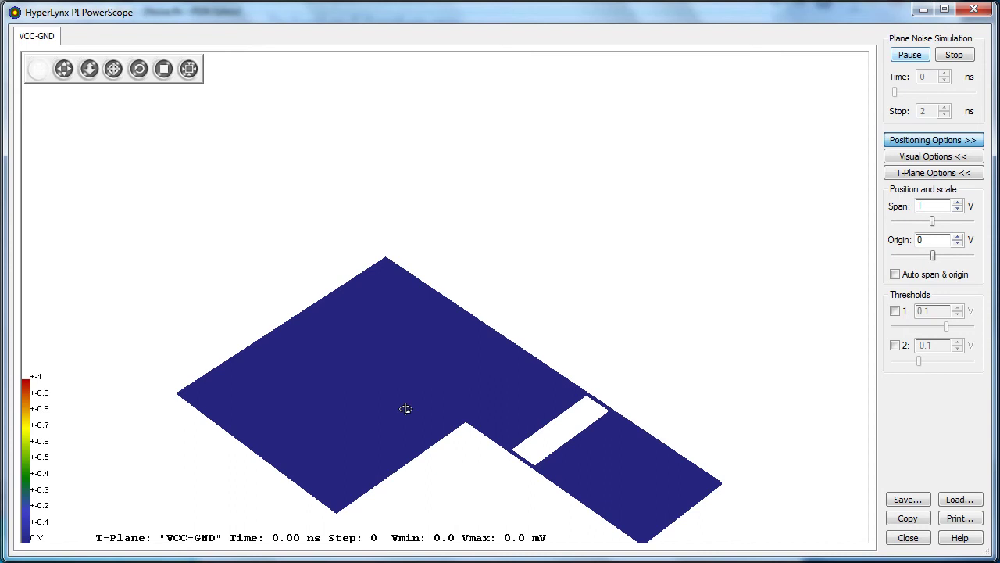
{"action": "left_click_drag", "start_coordinate": [424, 404], "coordinate": [209, 8]}
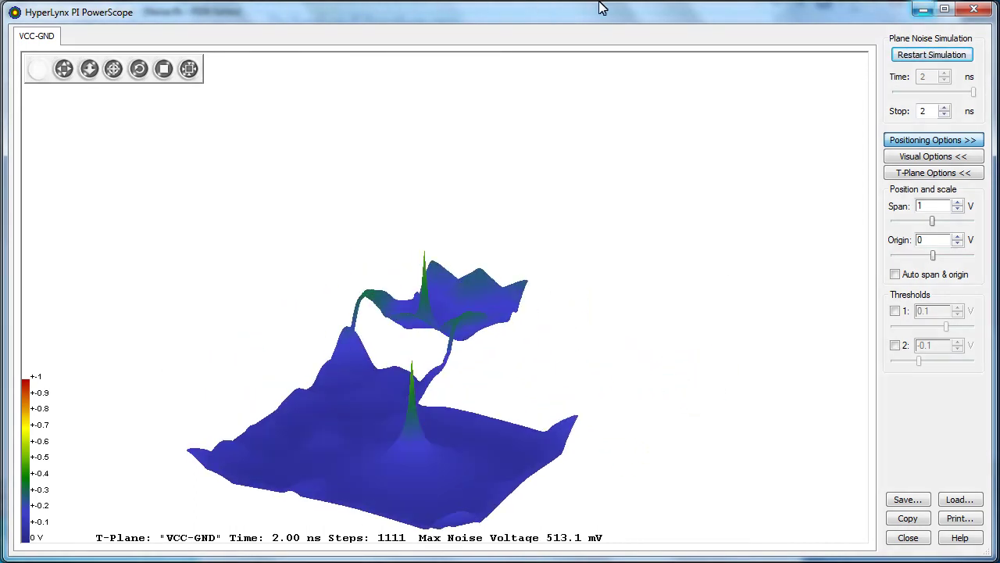